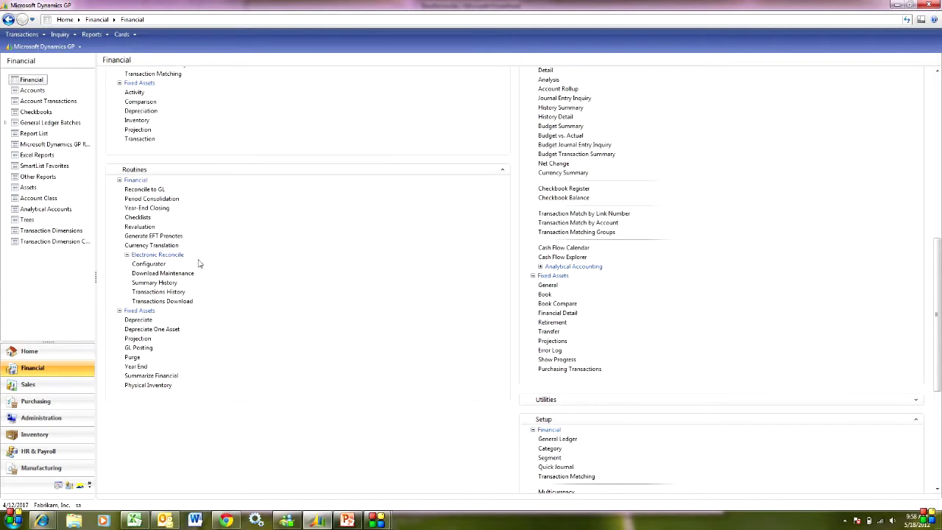
Review the PAYROLL bank format in the Electronic Reconcile configurator, keeping Detail as record type
{"action": "left_click", "coordinate": [152, 264]}
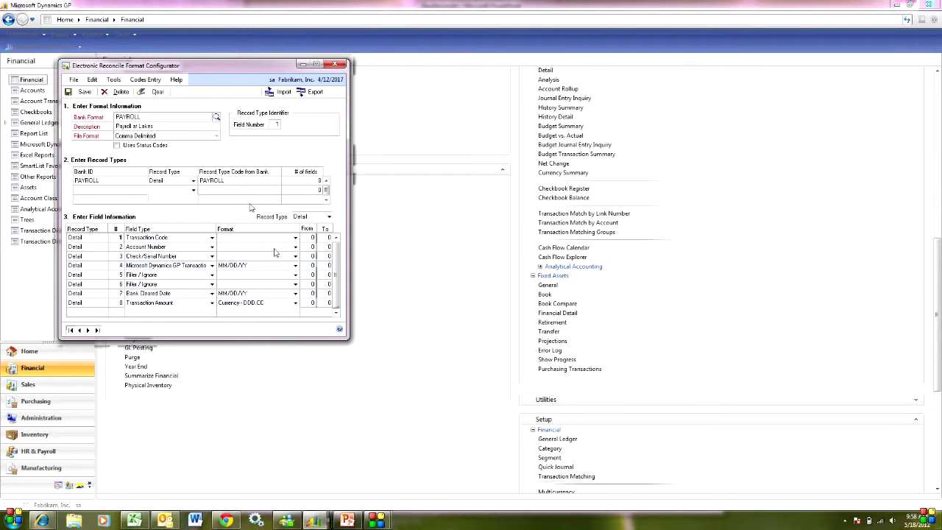
{"action": "left_click", "coordinate": [194, 181]}
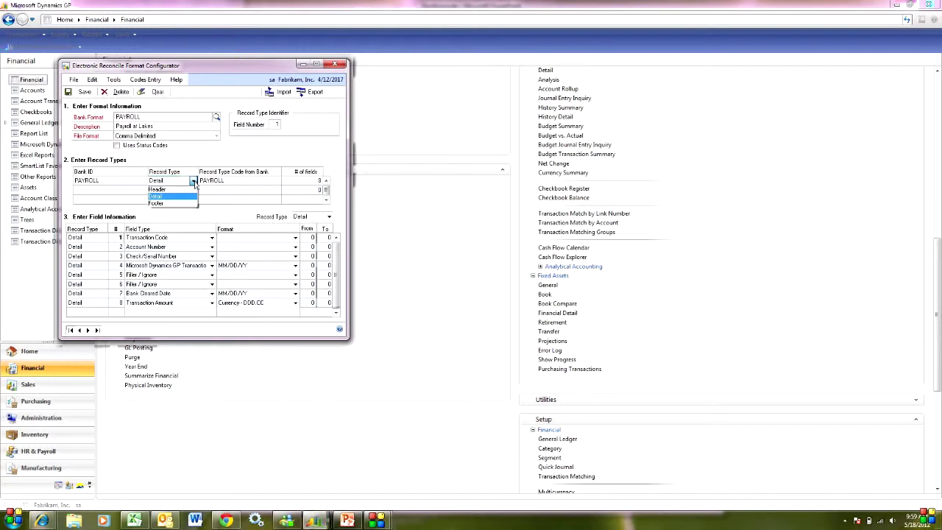
{"action": "left_click", "coordinate": [133, 188]}
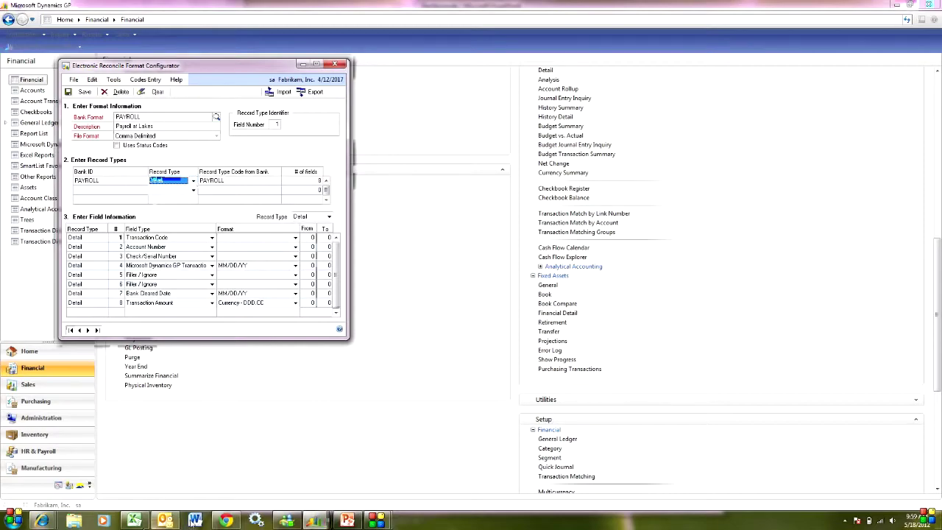
{"action": "left_click", "coordinate": [134, 521]}
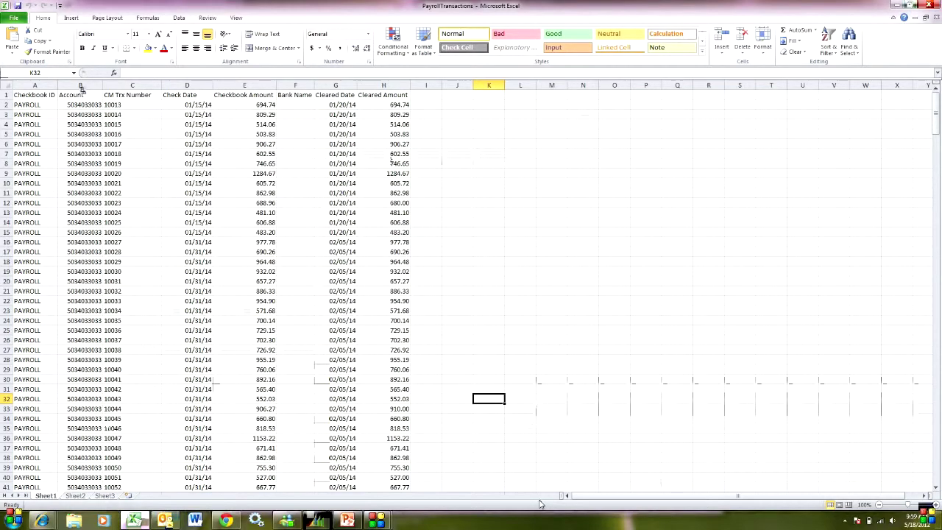
Close the PayrollTransactions workbook after checking the payroll cleared dates and amounts
{"action": "left_click", "coordinate": [929, 6]}
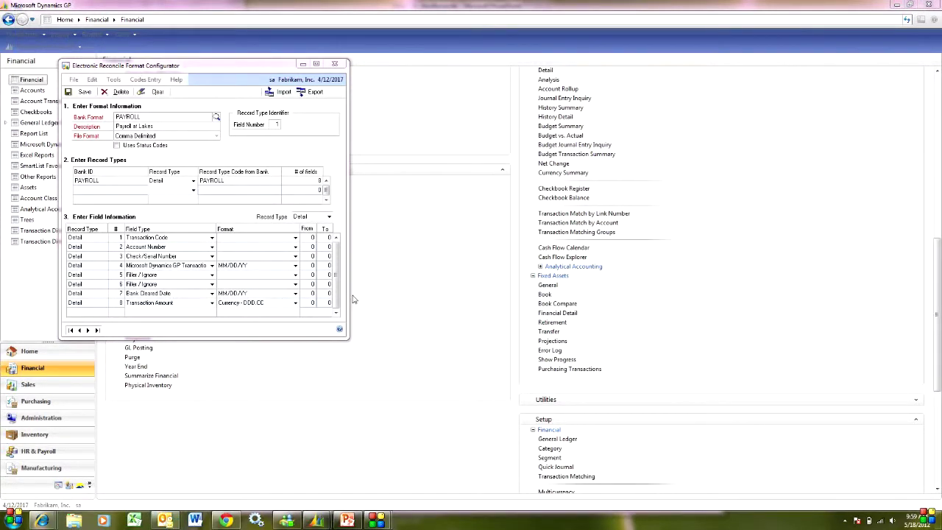
Close the Format Configurator and review the PAYROLL Download Maintenance record
{"action": "left_click", "coordinate": [334, 64]}
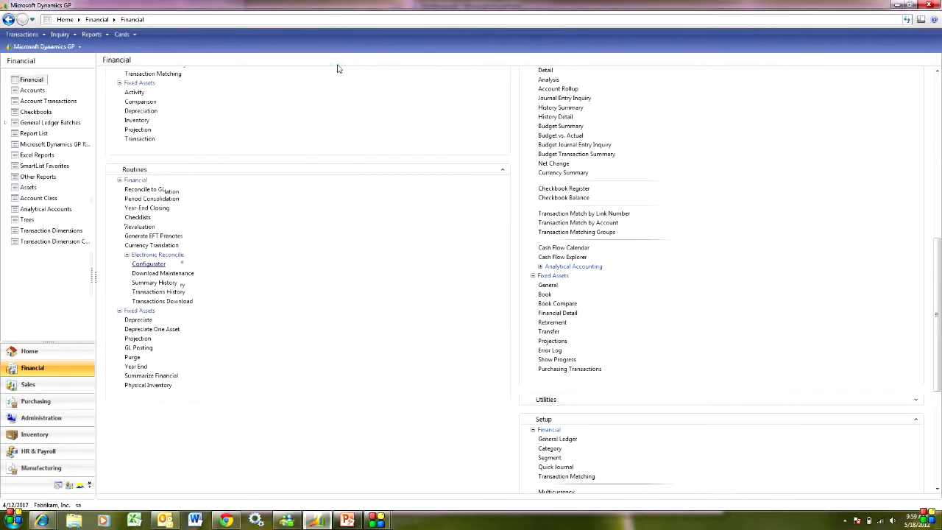
{"action": "left_click", "coordinate": [160, 274]}
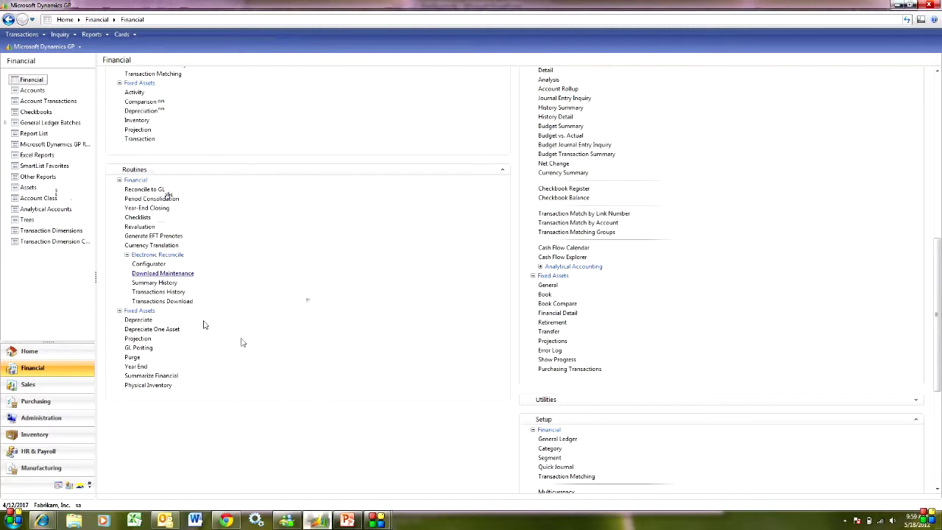
{"action": "left_click", "coordinate": [162, 302]}
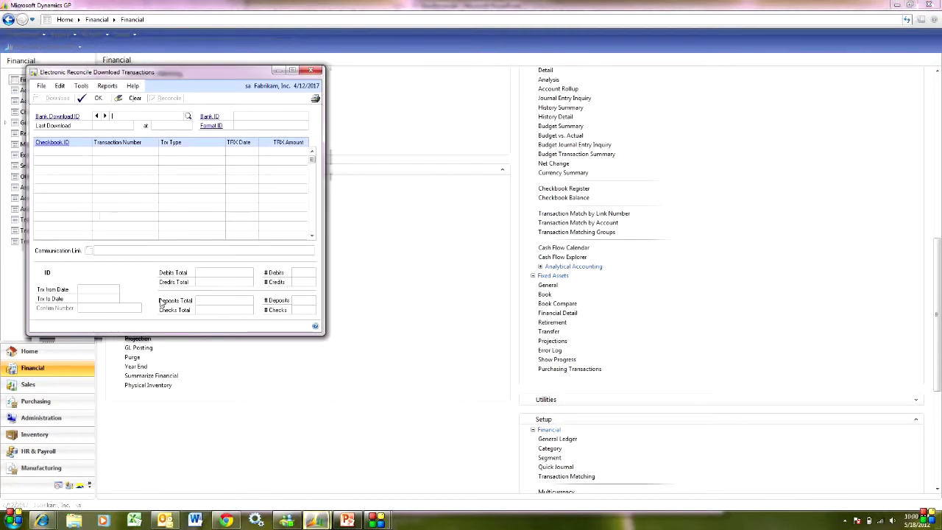
Start the download for Bank Download ID PAYROLL and acknowledge the warning
{"action": "left_click", "coordinate": [188, 117]}
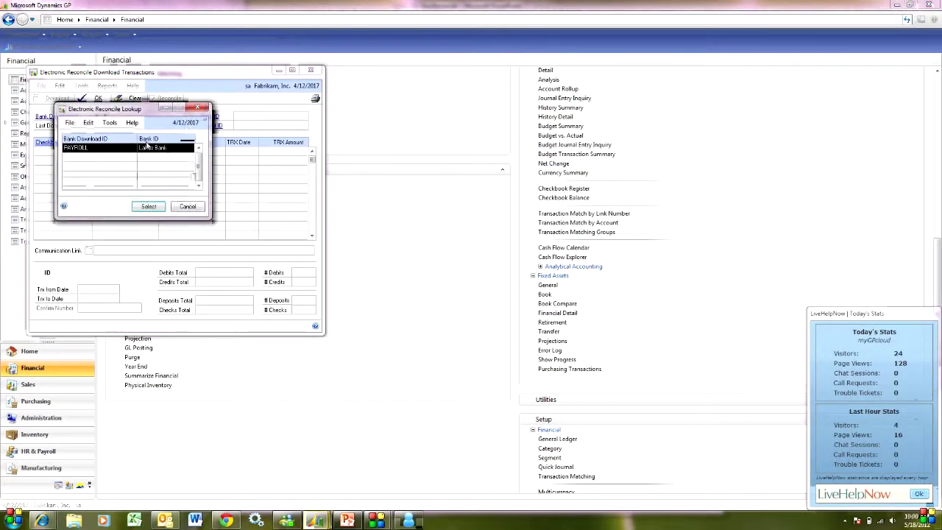
{"action": "left_click", "coordinate": [148, 207]}
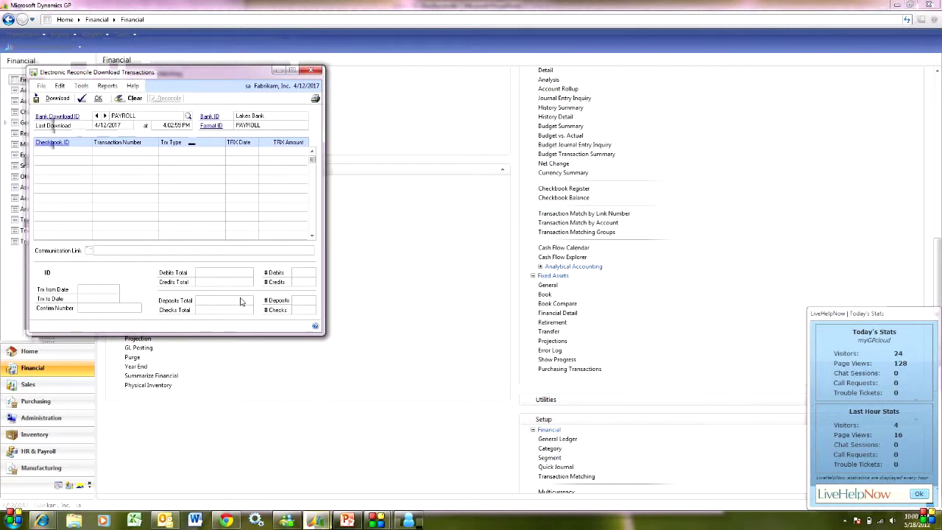
{"action": "left_click", "coordinate": [56, 100]}
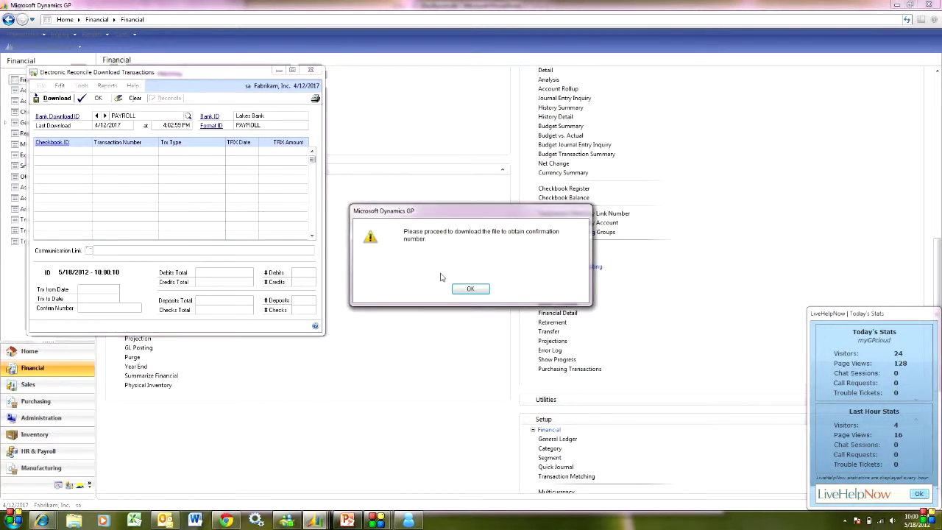
{"action": "left_click", "coordinate": [479, 291]}
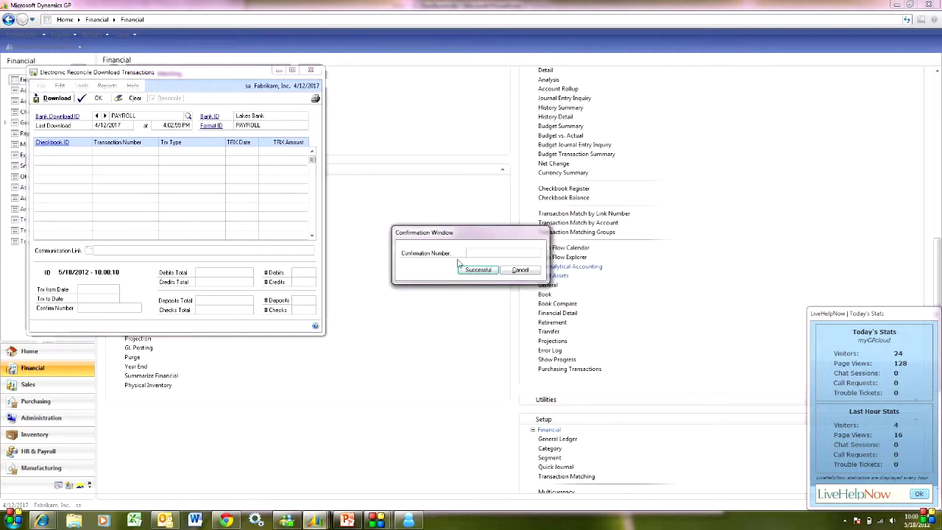
Enter the download confirmation number, then load the 375 PAYROLL checks and send them to reconciliation
{"action": "type", "text": "3453543"}
{"action": "left_click", "coordinate": [469, 272]}
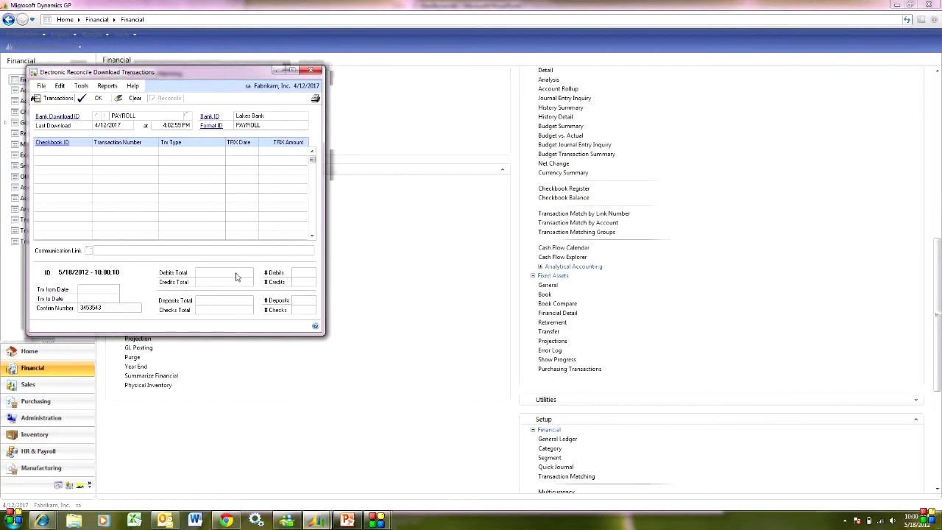
{"action": "left_click", "coordinate": [51, 99]}
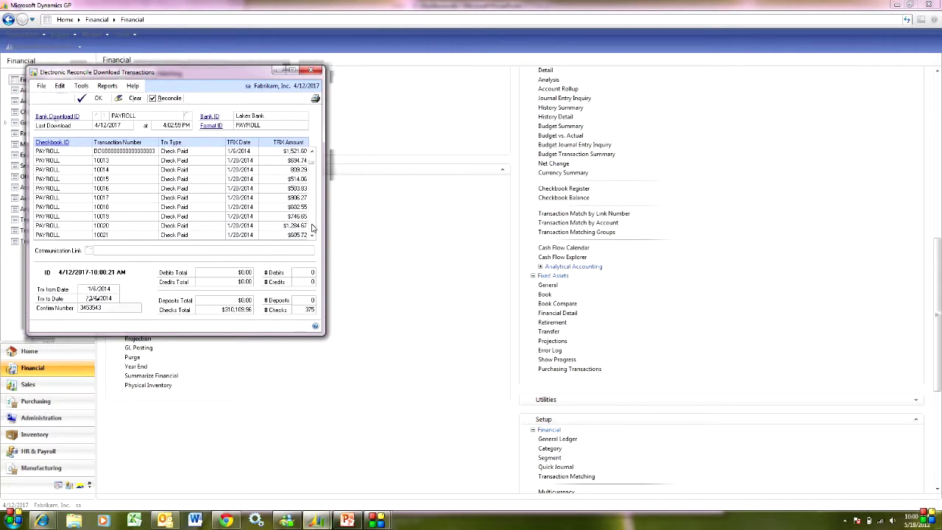
{"action": "left_click", "coordinate": [168, 100]}
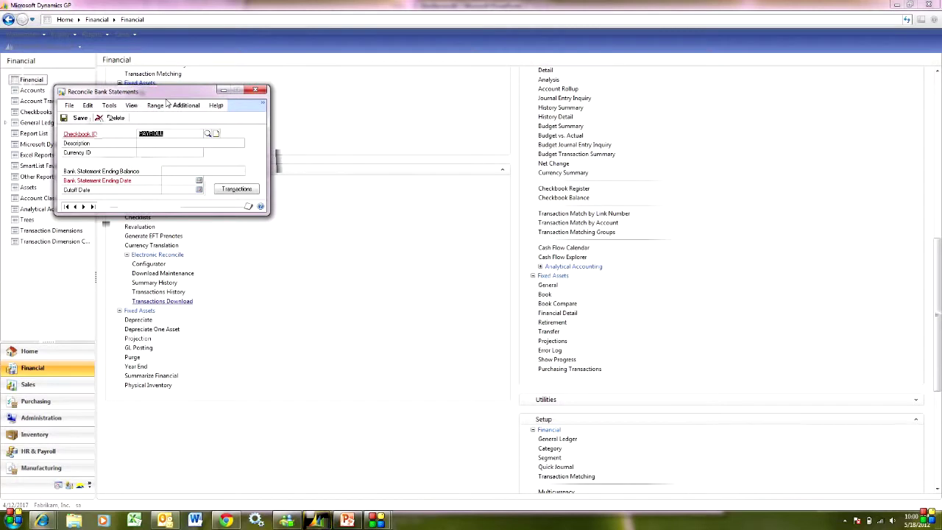
Reconcile PAYROLL with a 2000 ending balance, matching deposits within the grace period
{"action": "key", "text": "Tab"}
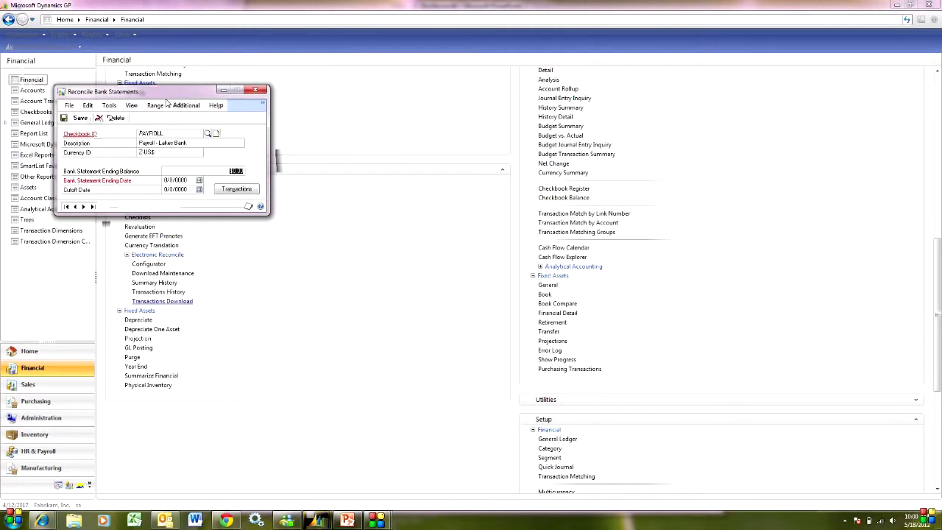
{"action": "type", "text": "2000"}
{"action": "key", "text": "Tab"}
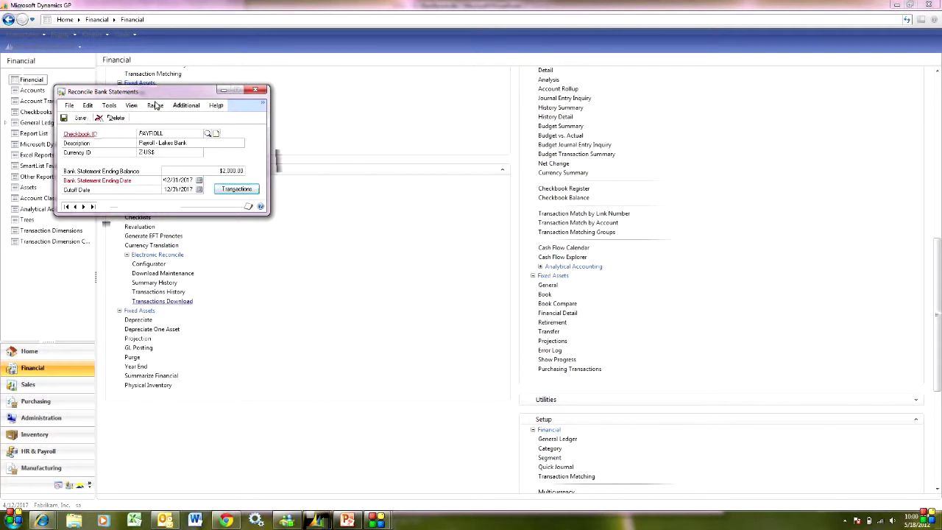
{"action": "left_click", "coordinate": [228, 190]}
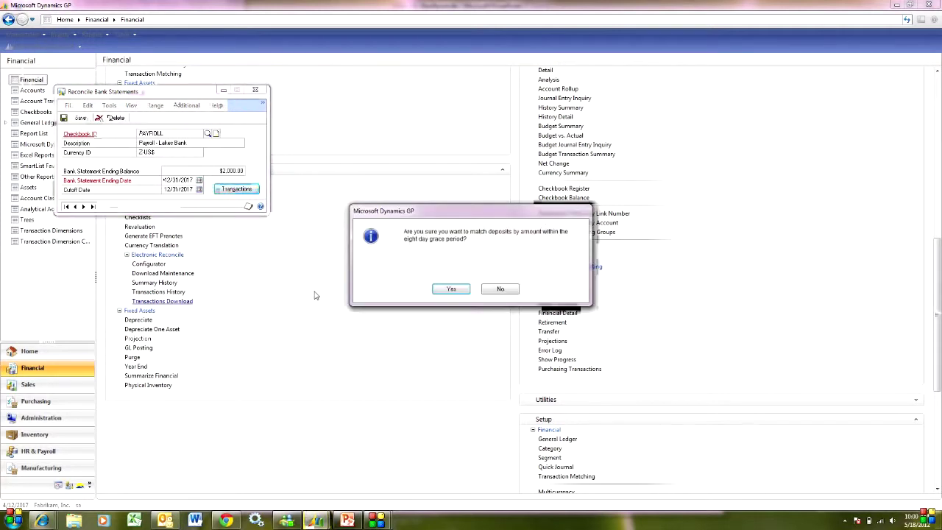
{"action": "left_click", "coordinate": [444, 290]}
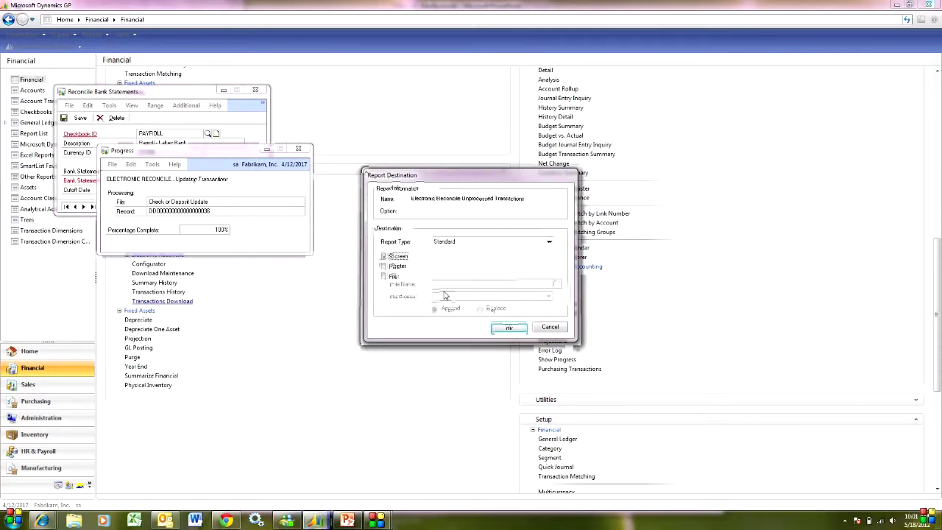
View the Unprocessed Transactions report on screen, showing three check mismatches, then close it
{"action": "left_click", "coordinate": [509, 328]}
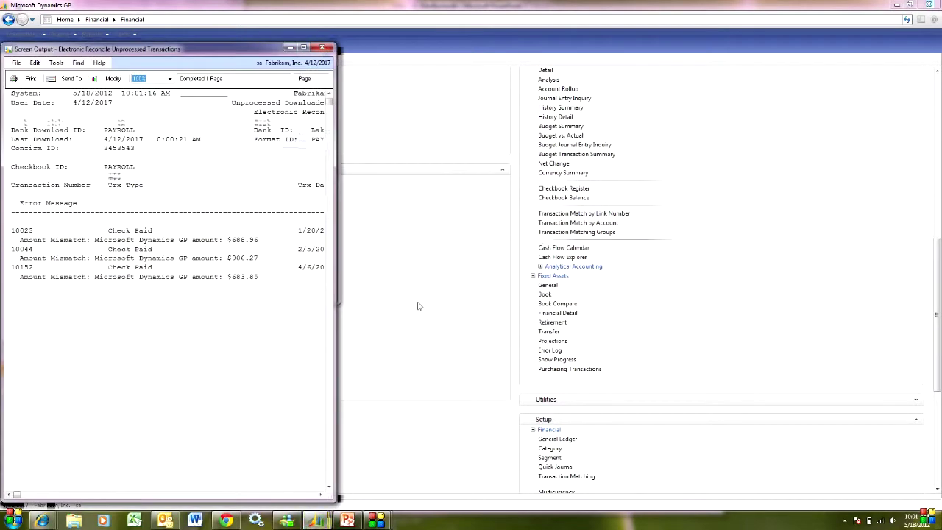
{"action": "left_click", "coordinate": [303, 47]}
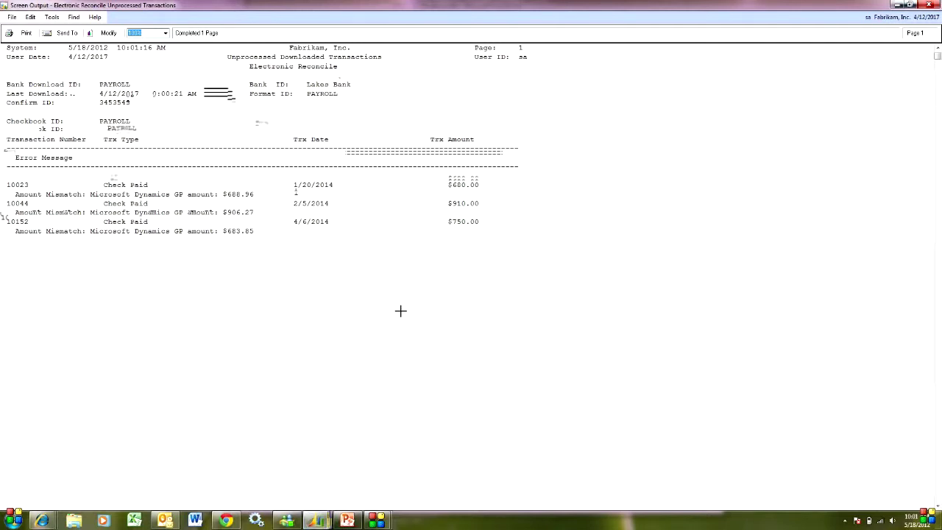
{"action": "left_click", "coordinate": [931, 5]}
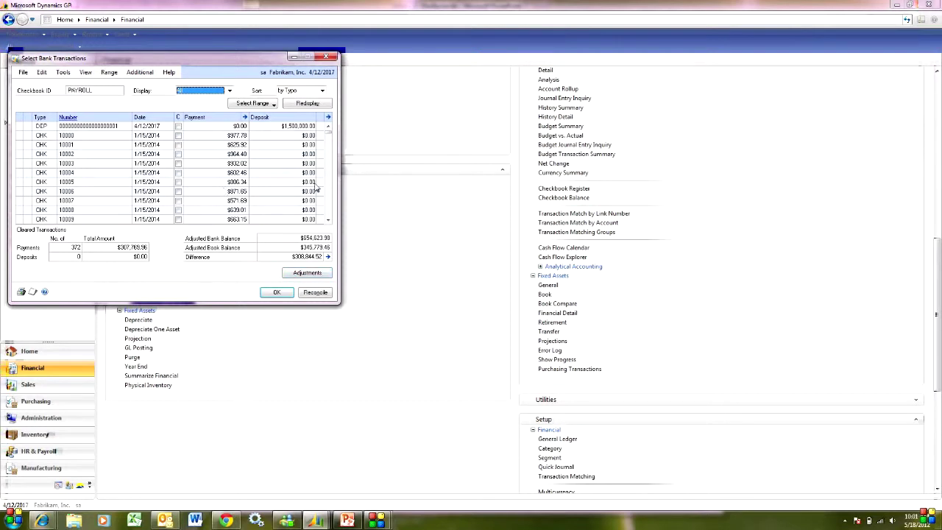
{"action": "left_click", "coordinate": [329, 215]}
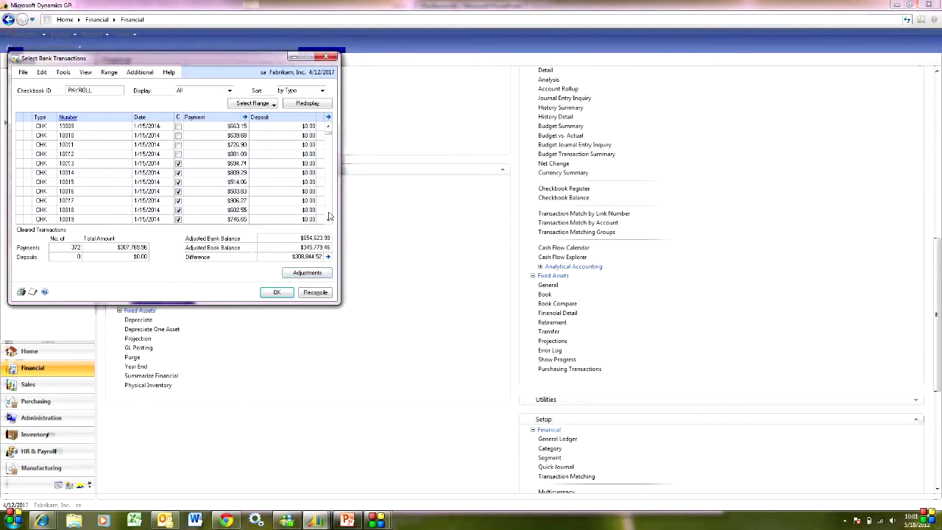
{"action": "left_click", "coordinate": [329, 215]}
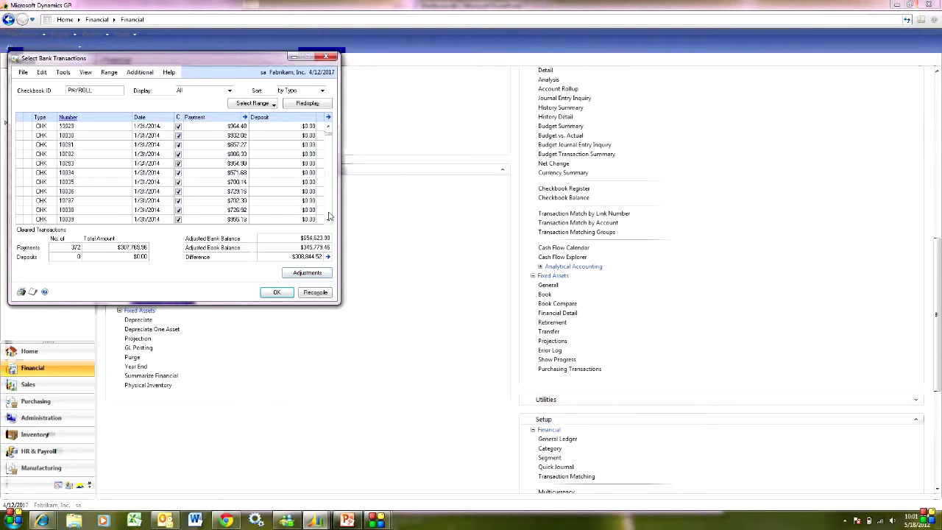
{"action": "left_click", "coordinate": [329, 215]}
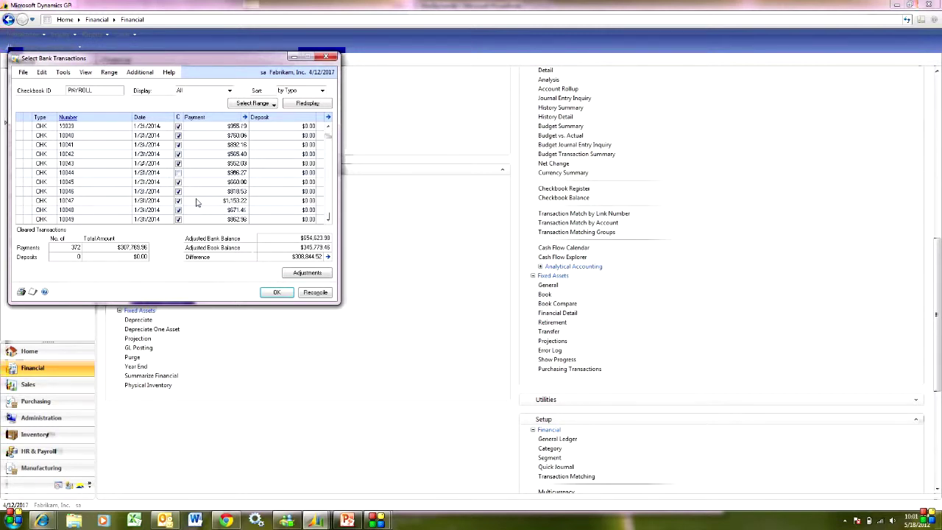
{"action": "left_click", "coordinate": [331, 213]}
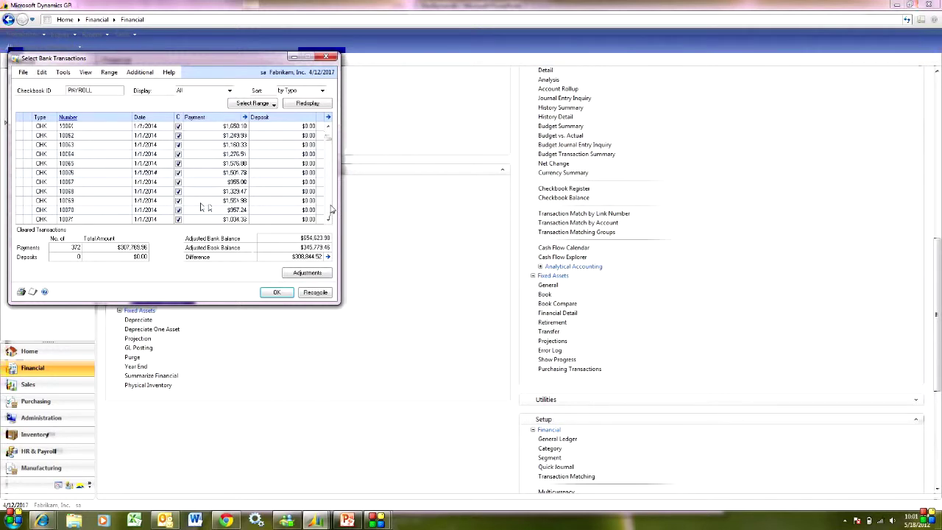